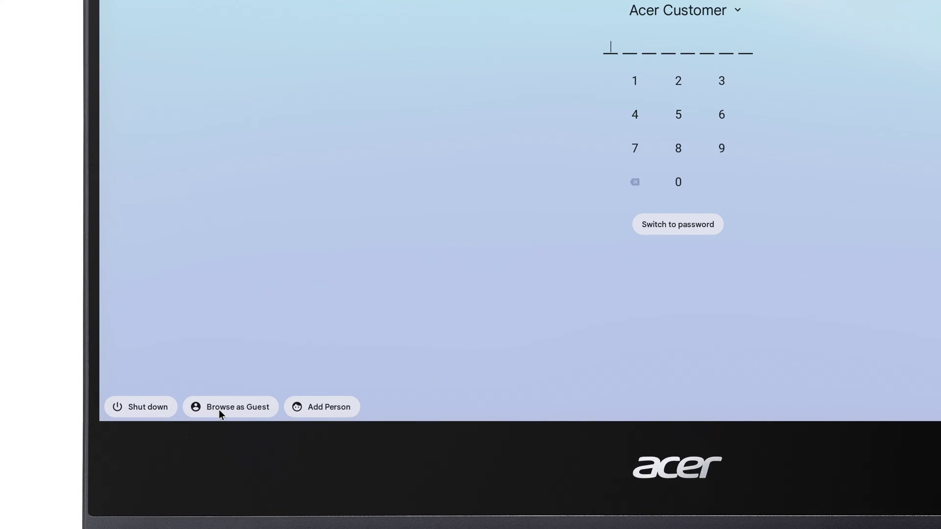
Start a guest session with Browse as Guest from the sign-in screen.
{"action": "left_click", "coordinate": [218, 409]}
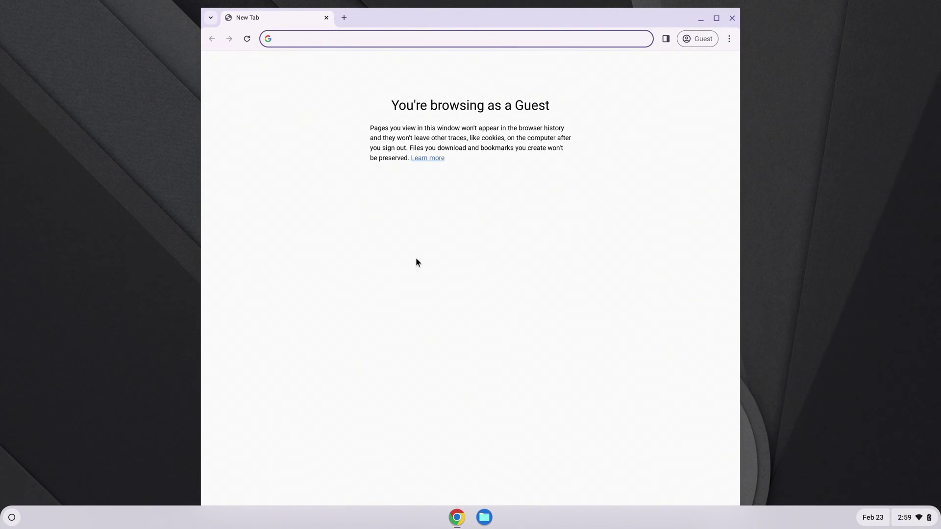
{"action": "type", "text": "acer.com"}
Load acer.com as a guest, then exit the guest session from the status tray.
{"action": "key", "text": "Return"}
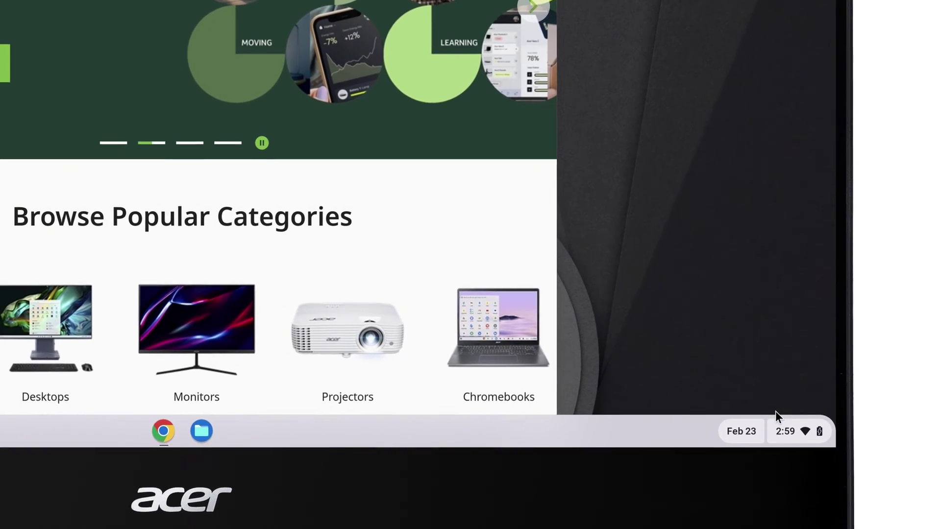
{"action": "left_click", "coordinate": [785, 430]}
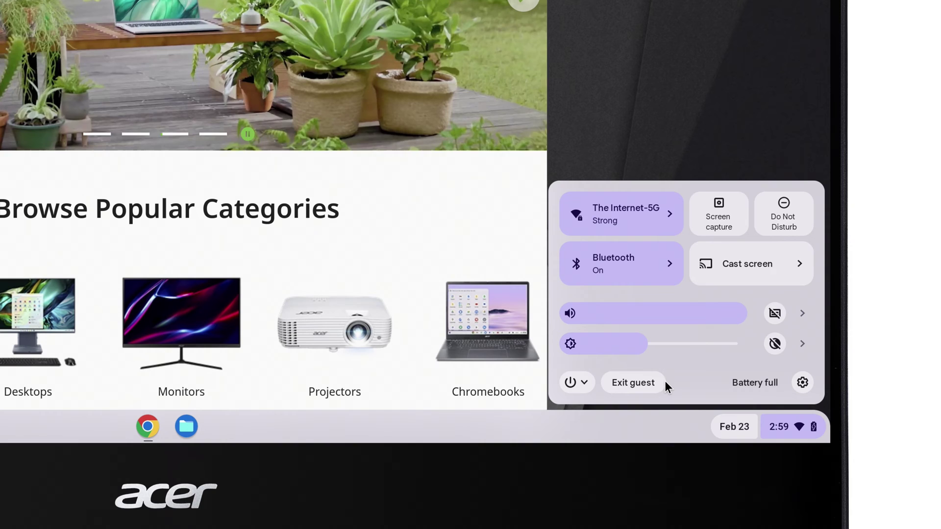
{"action": "left_click", "coordinate": [658, 382]}
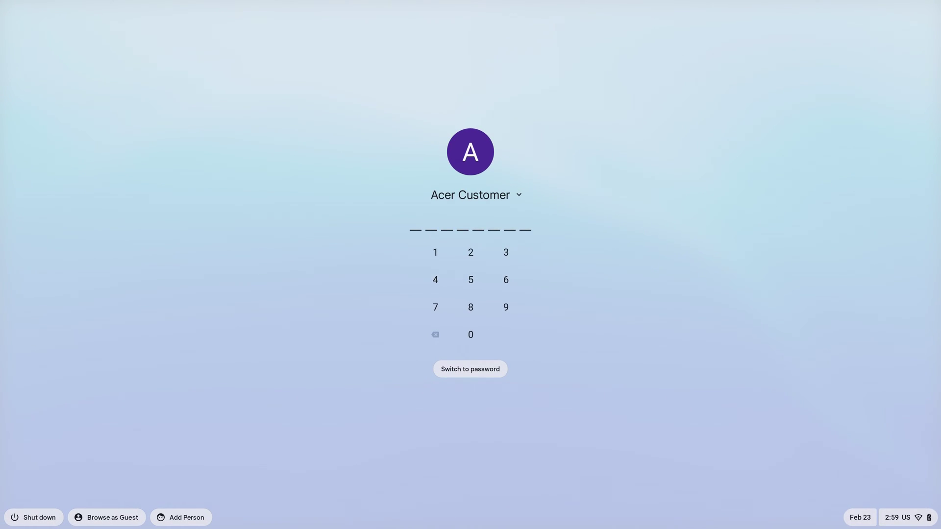
{"action": "type", "text": "123"}
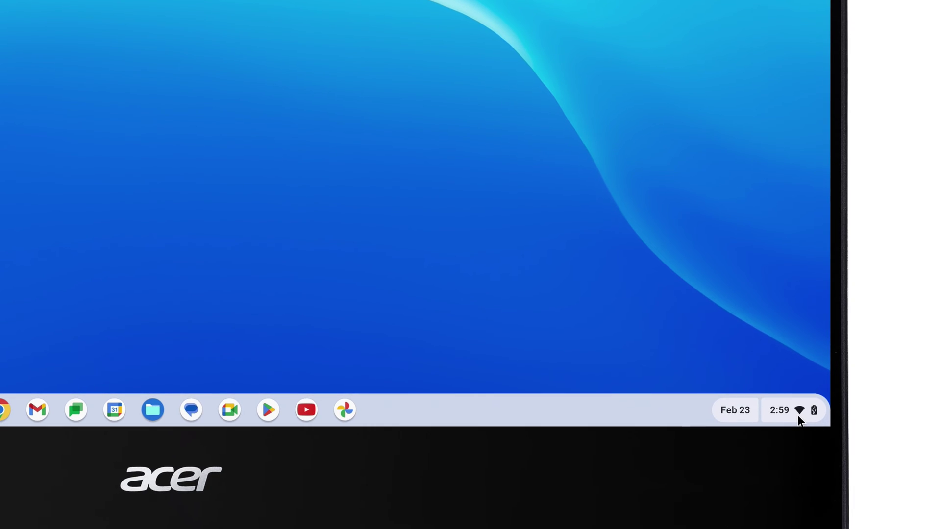
Open Settings from quick settings and go to Security and Privacy.
{"action": "left_click", "coordinate": [799, 418]}
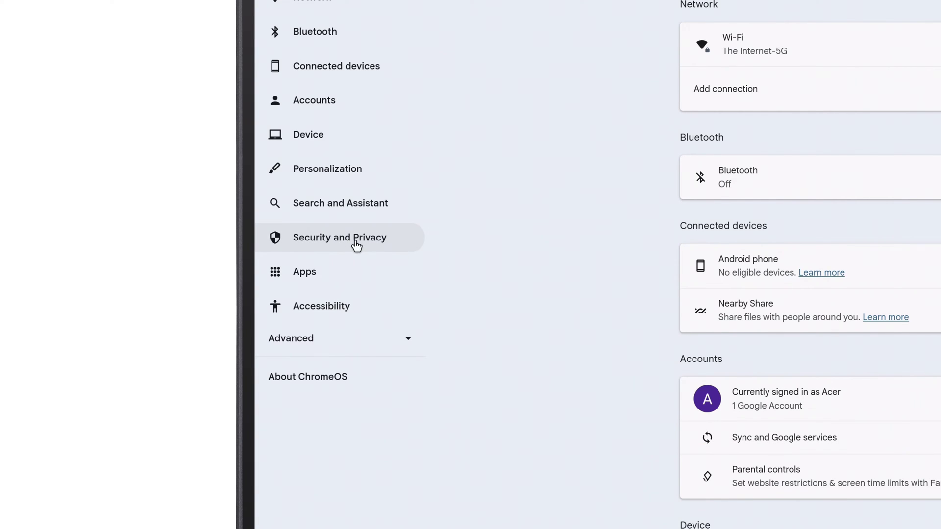
{"action": "left_click", "coordinate": [328, 243]}
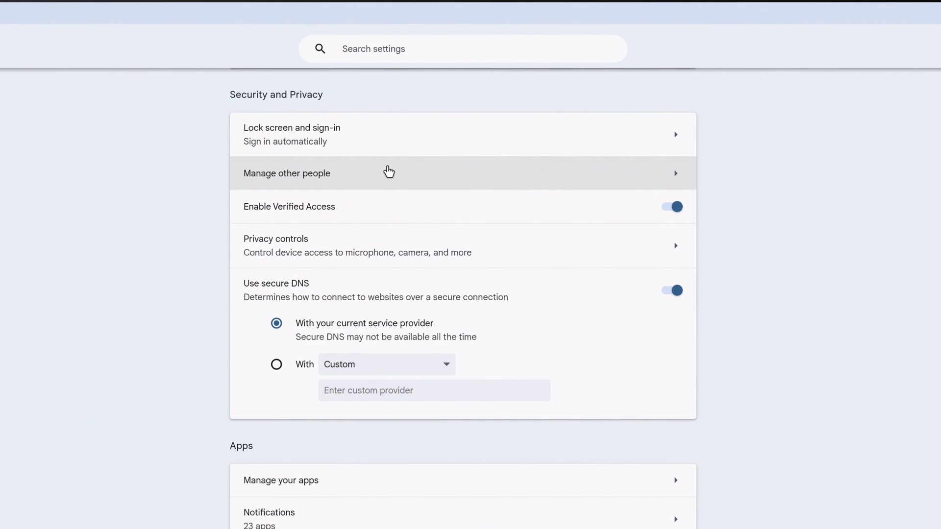
On Manage other people, turn Enable Guest browsing off and back on.
{"action": "left_click", "coordinate": [388, 173]}
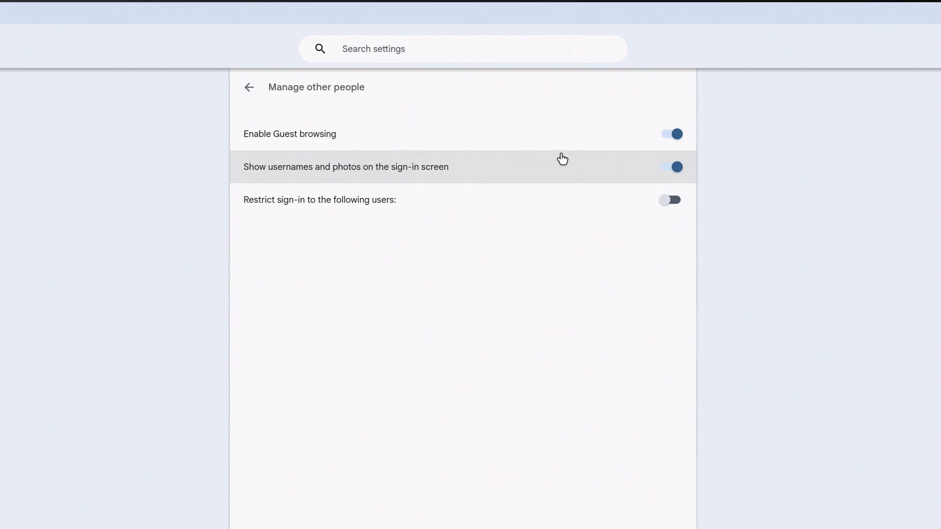
{"action": "left_click", "coordinate": [669, 135]}
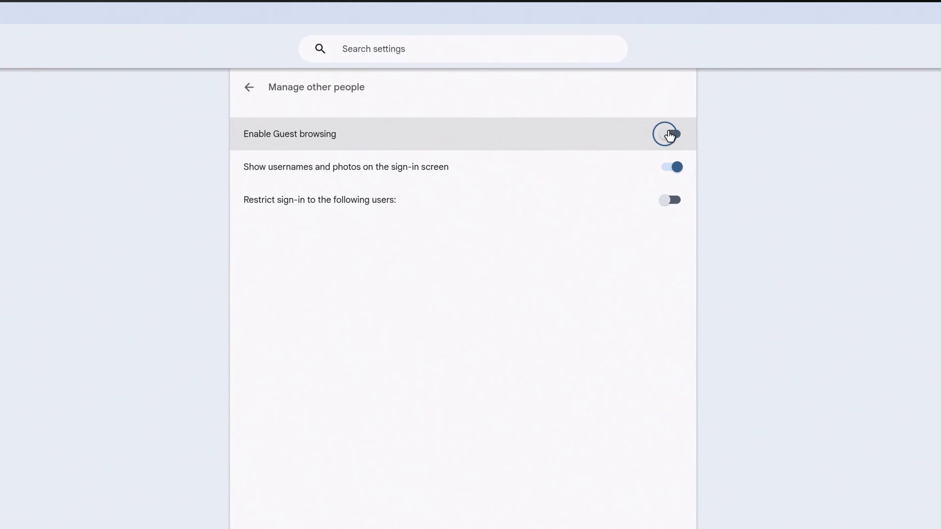
{"action": "left_click", "coordinate": [669, 136]}
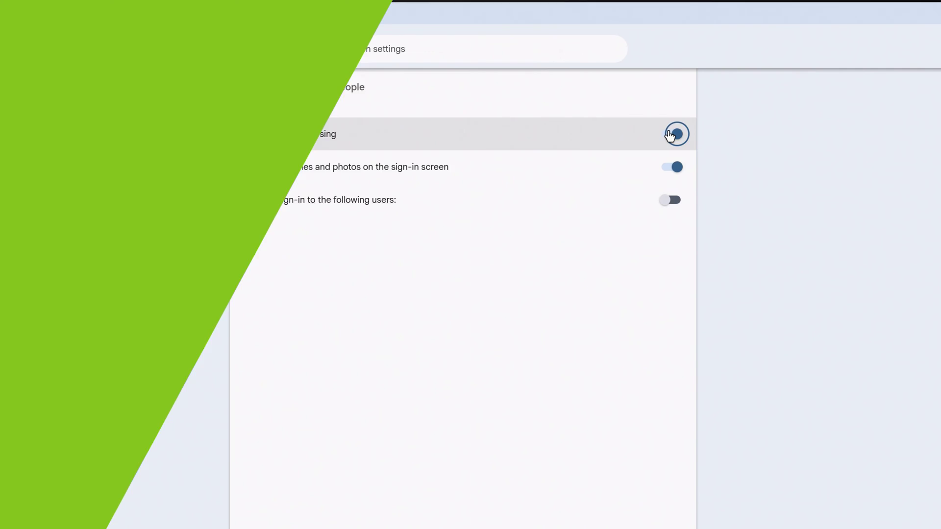